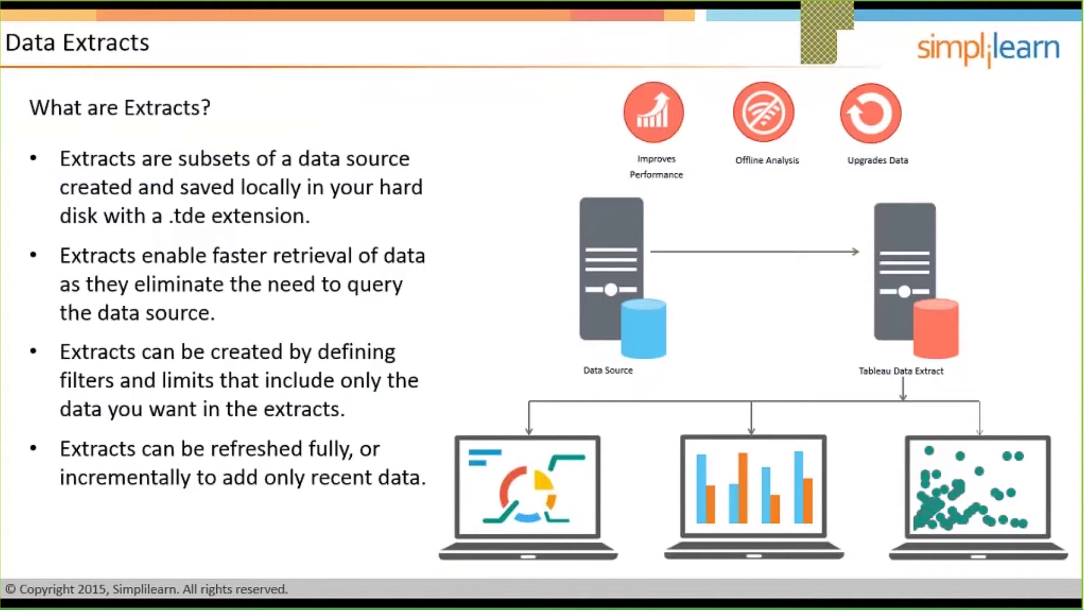
Exit the Data Extracts slide show and open the Computer window listing drives C, D and E
{"action": "key", "text": "Escape"}
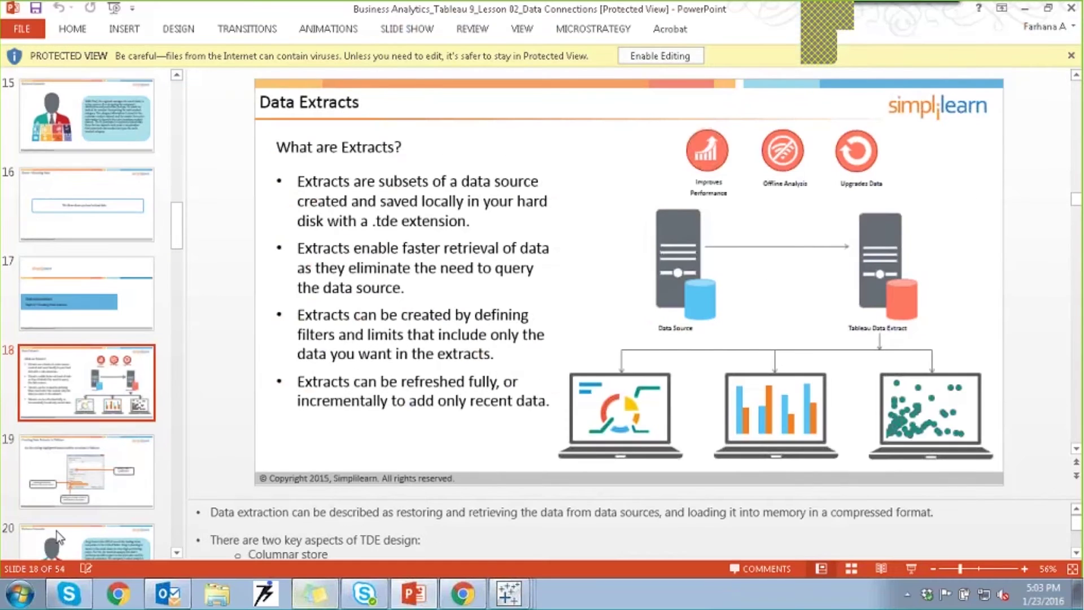
{"action": "left_click", "coordinate": [20, 596]}
{"action": "left_click", "coordinate": [288, 352]}
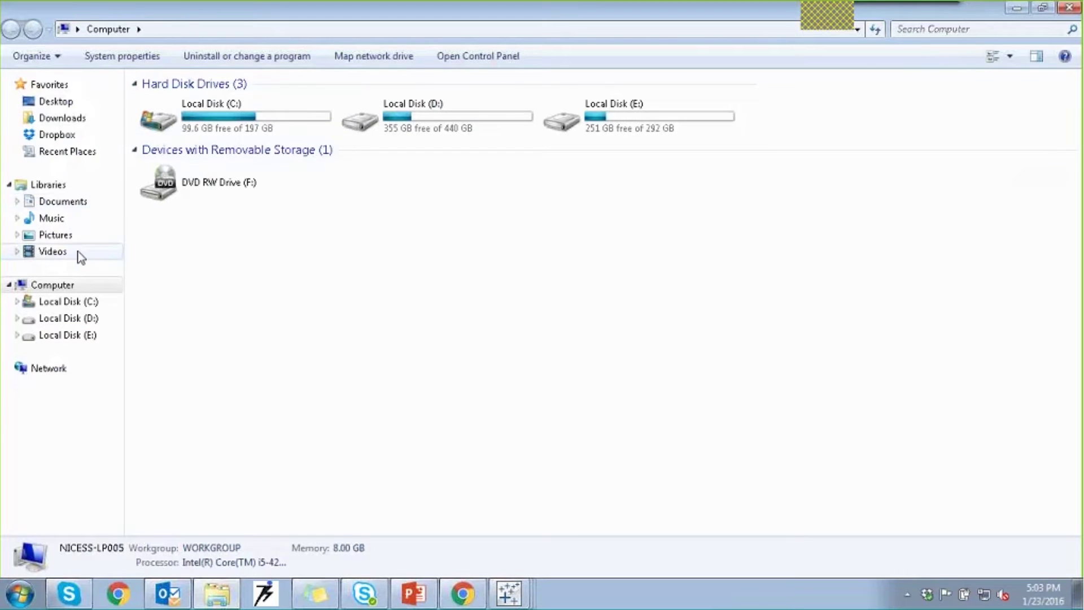
Browse Documents > My Tableau Repository > Datasources > 9.1 > en_US-US to show the Superstore and World Indicators files
{"action": "left_click", "coordinate": [90, 203]}
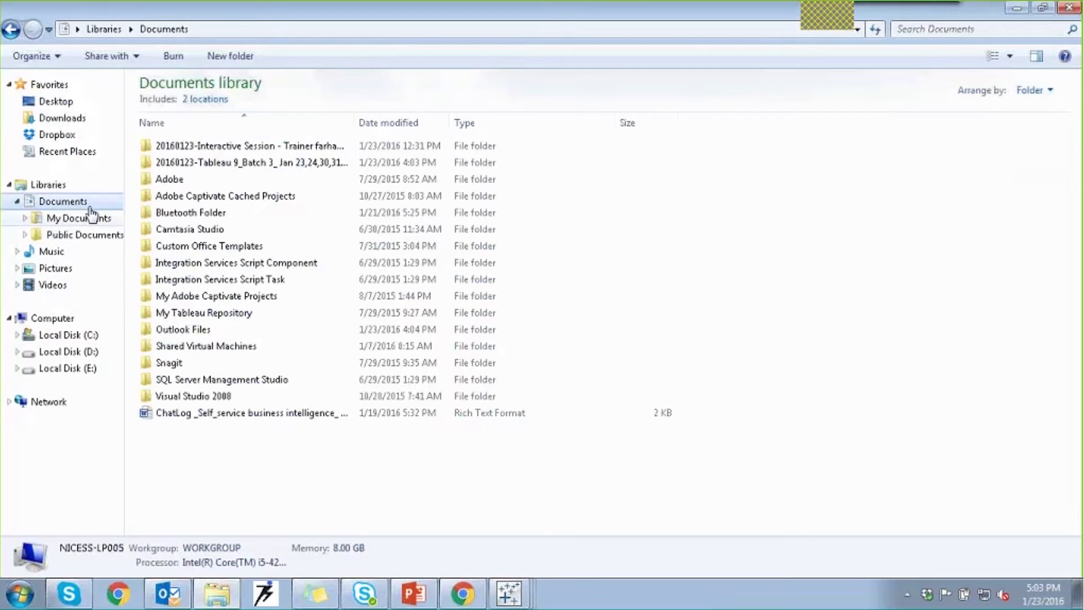
{"action": "double_click", "coordinate": [212, 315]}
{"action": "left_click", "coordinate": [183, 182]}
{"action": "double_click", "coordinate": [183, 180]}
{"action": "double_click", "coordinate": [175, 162]}
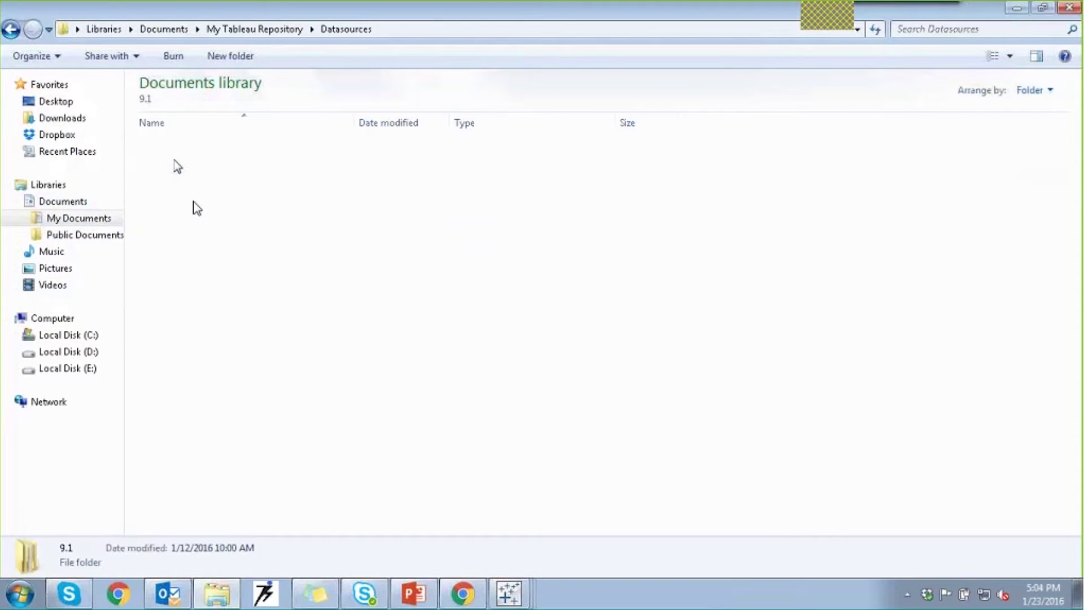
{"action": "double_click", "coordinate": [194, 150]}
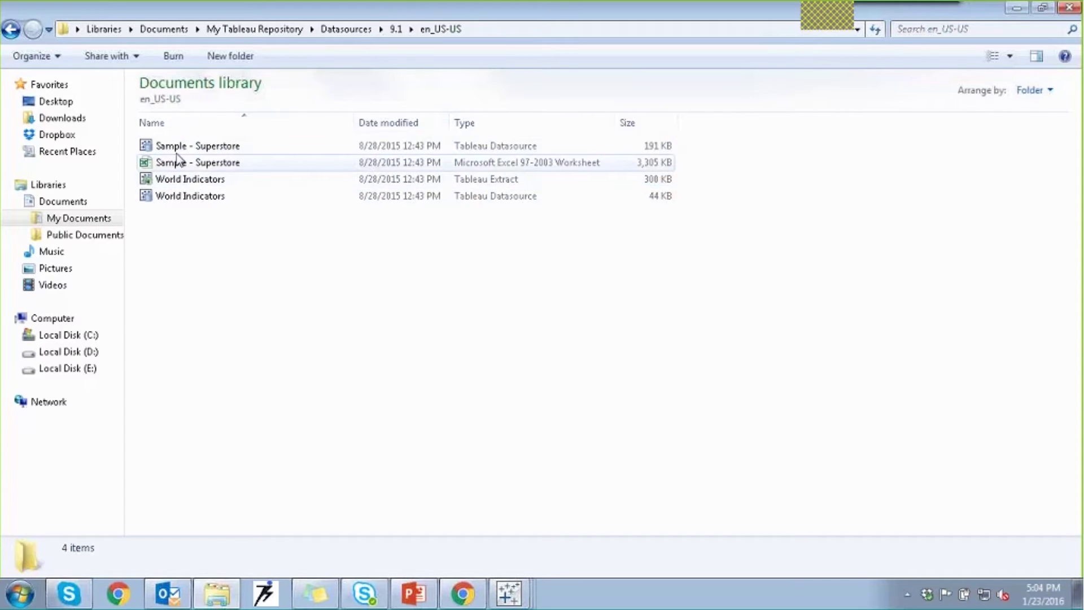
On Book2's Sheet 1, chart SUM(Quantity) by Category with Category on Columns and Quantity on Rows
{"action": "mouse_move", "coordinate": [508, 593]}
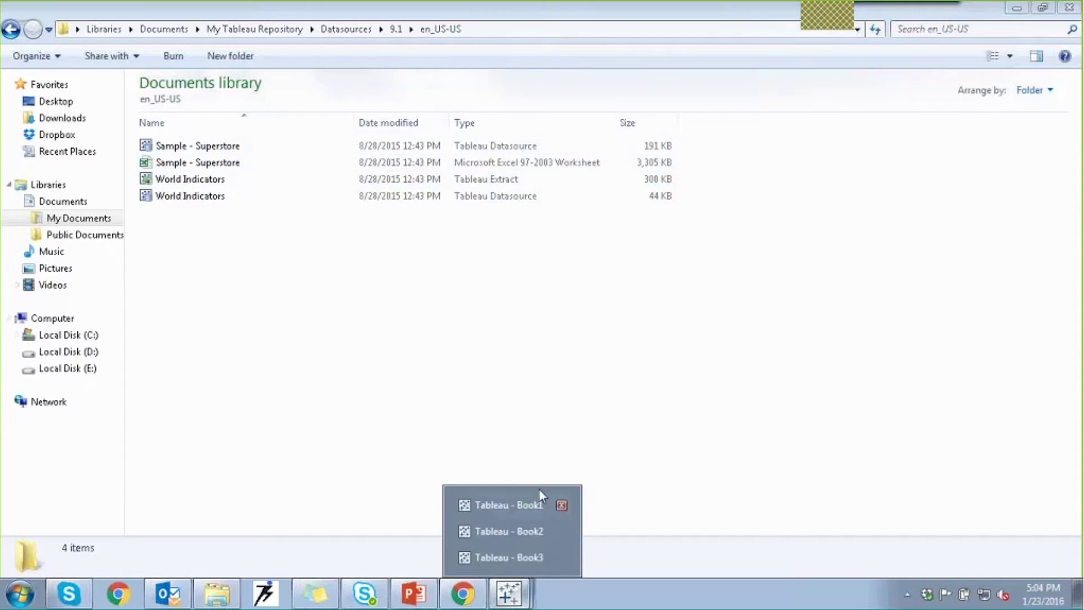
{"action": "left_click", "coordinate": [512, 528]}
{"action": "left_click", "coordinate": [138, 555]}
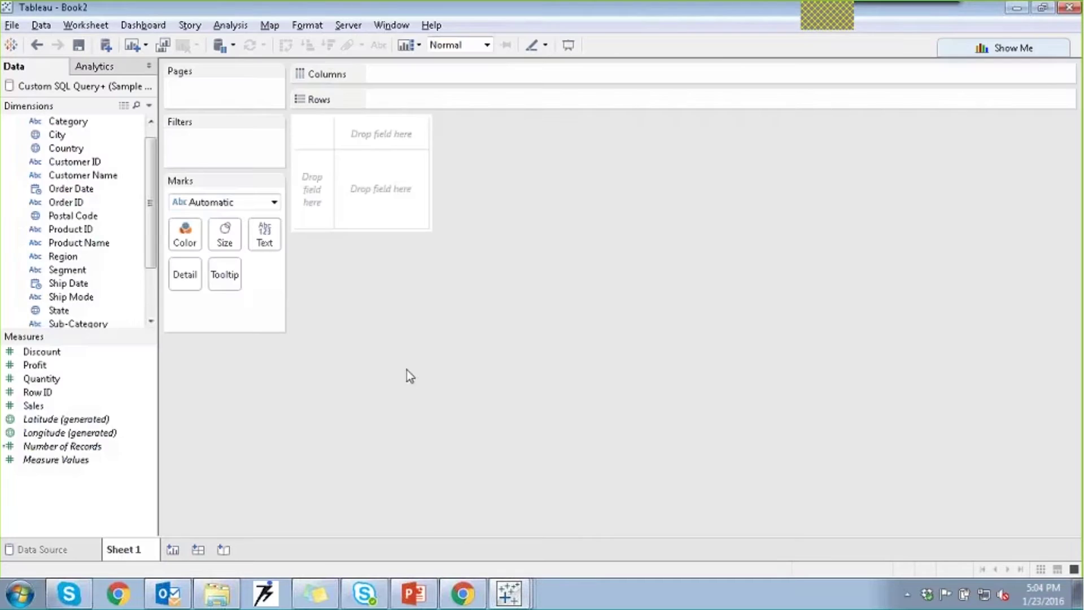
{"action": "mouse_move", "coordinate": [63, 153]}
{"action": "left_mouse_down"}
{"action": "mouse_move", "coordinate": [392, 104]}
{"action": "mouse_move", "coordinate": [68, 179]}
{"action": "mouse_move", "coordinate": [71, 164]}
{"action": "left_mouse_up"}
{"action": "left_click_drag", "start_coordinate": [68, 121], "coordinate": [461, 75]}
{"action": "mouse_move", "coordinate": [54, 384]}
{"action": "left_mouse_down"}
{"action": "mouse_move", "coordinate": [418, 133]}
{"action": "mouse_move", "coordinate": [421, 97]}
{"action": "left_mouse_up"}
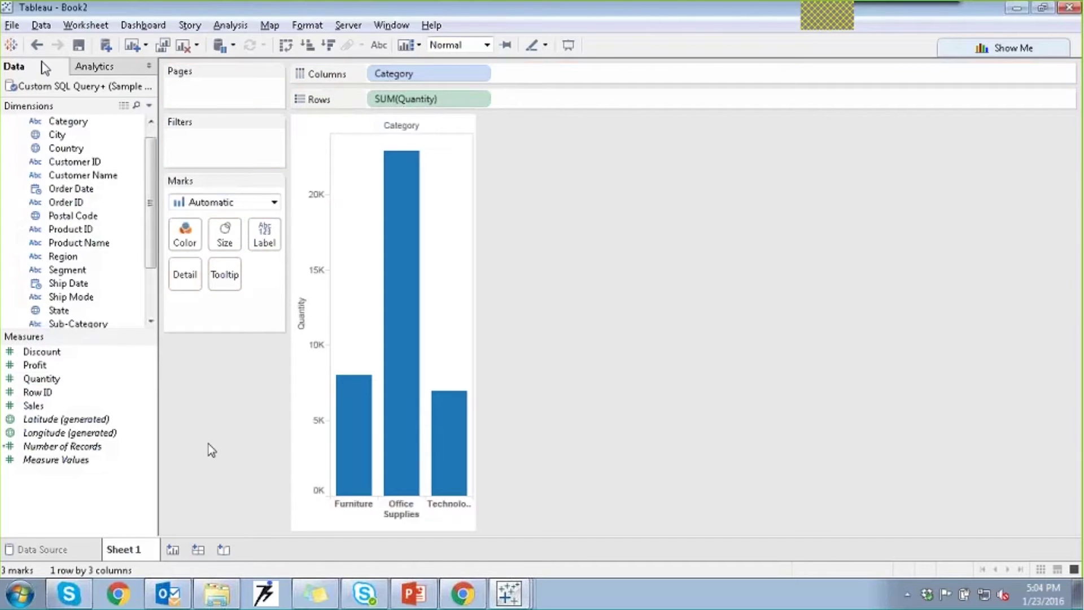
{"action": "left_click", "coordinate": [35, 26]}
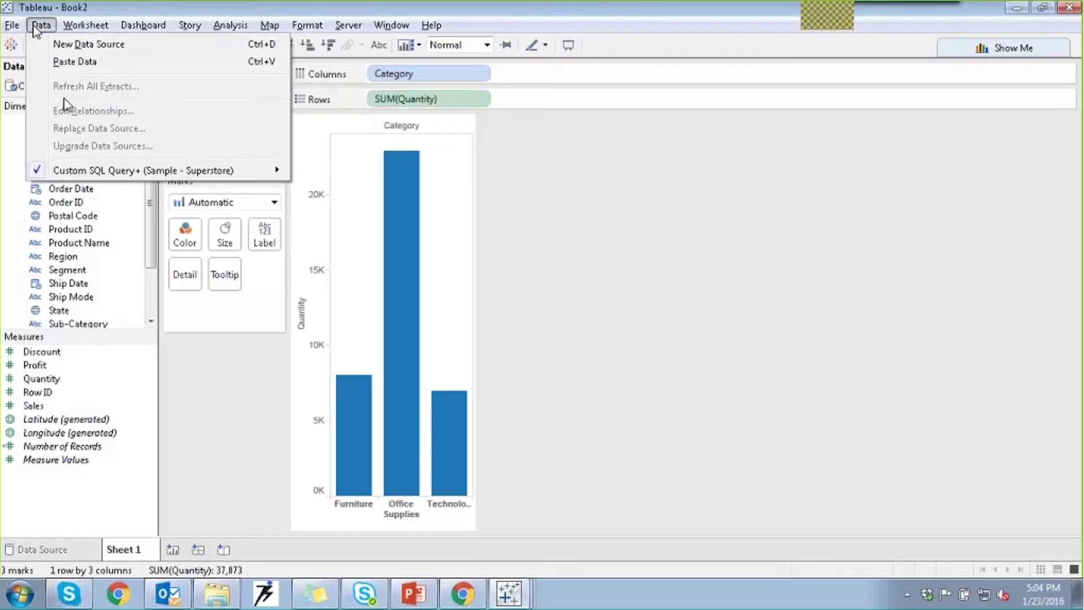
Dismiss the data source menu and enlarge the Dimensions list so the People$ table shows
{"action": "mouse_move", "coordinate": [142, 171]}
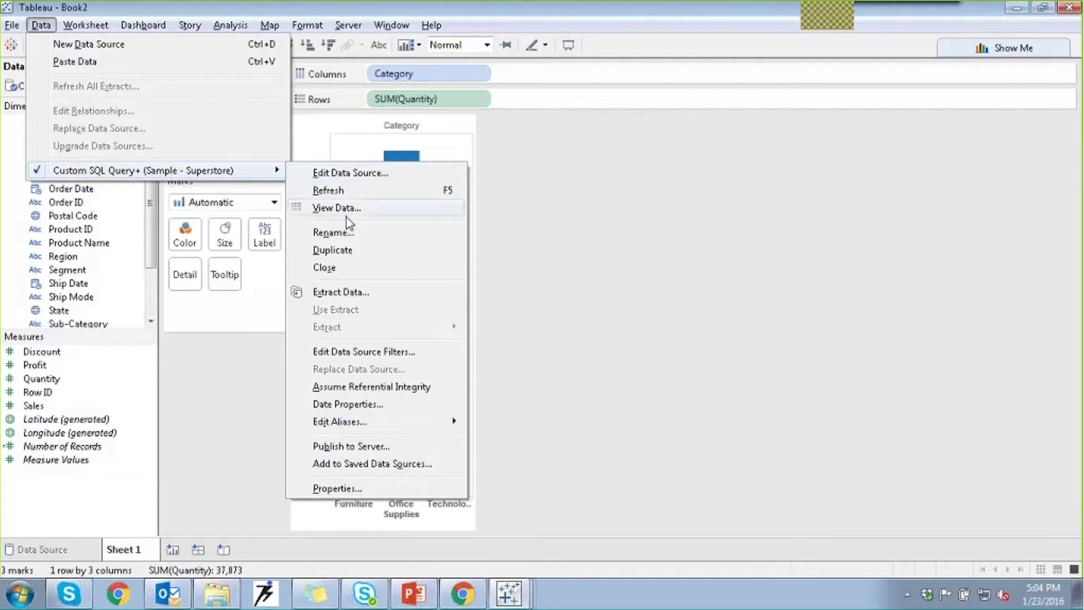
{"action": "left_click", "coordinate": [554, 310]}
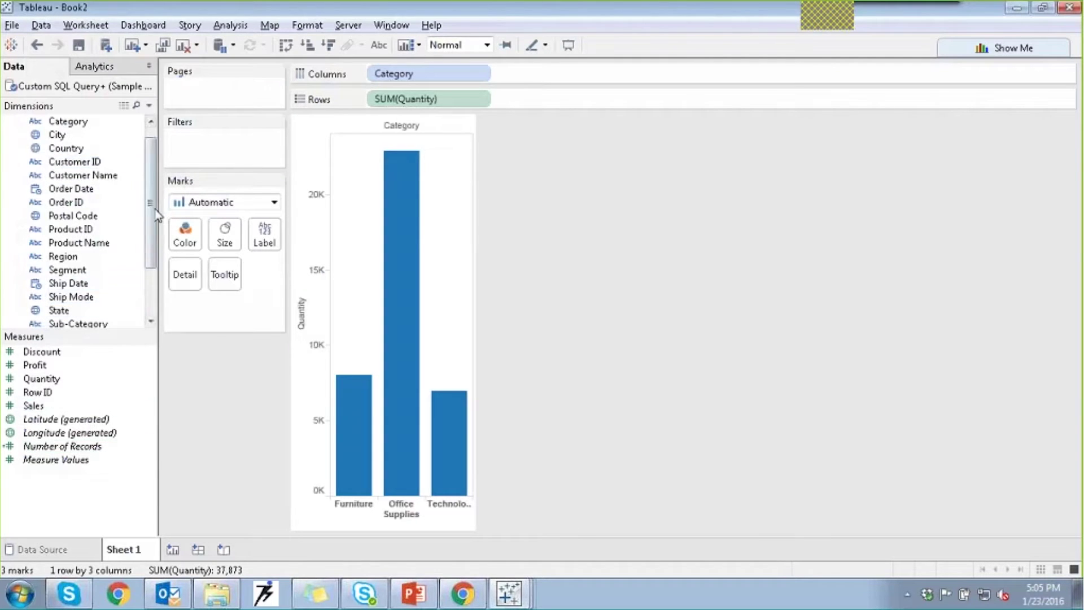
{"action": "scroll", "coordinate": [84, 254], "scroll_direction": "down", "scroll_amount": 2}
{"action": "scroll", "coordinate": [117, 213], "scroll_direction": "up", "scroll_amount": 2}
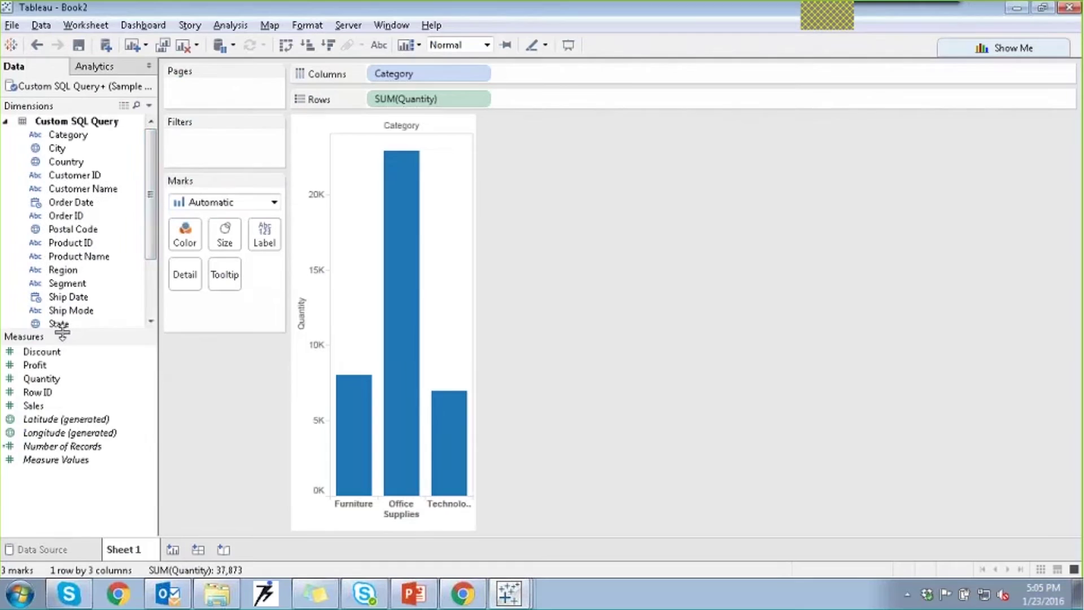
{"action": "left_click_drag", "start_coordinate": [60, 332], "coordinate": [66, 370]}
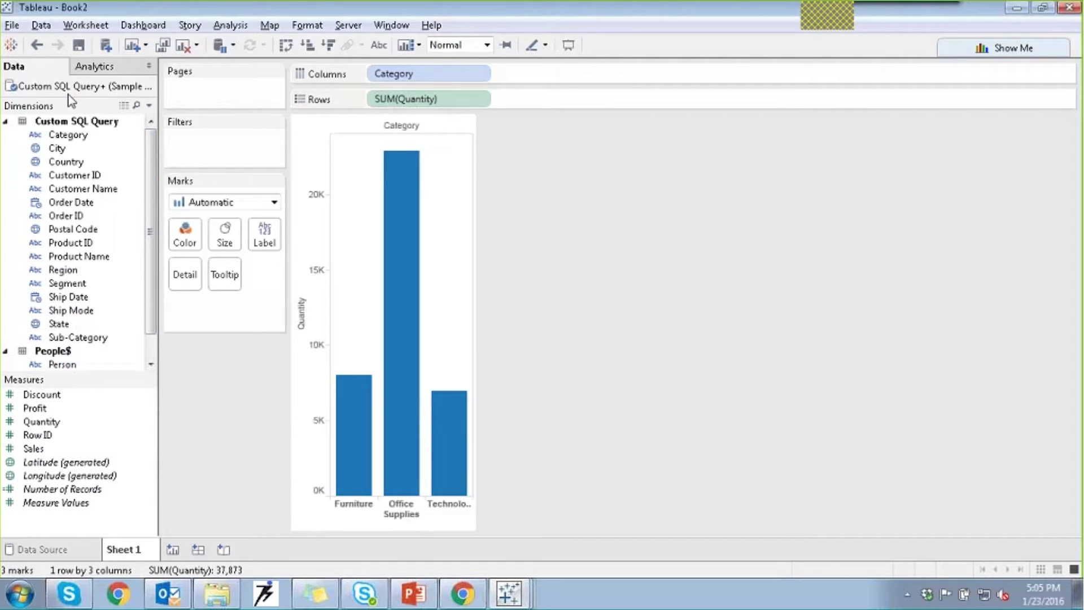
Open Extract Data for the Custom SQL Query+ (Sample - Superstore) data source
{"action": "left_click", "coordinate": [41, 28]}
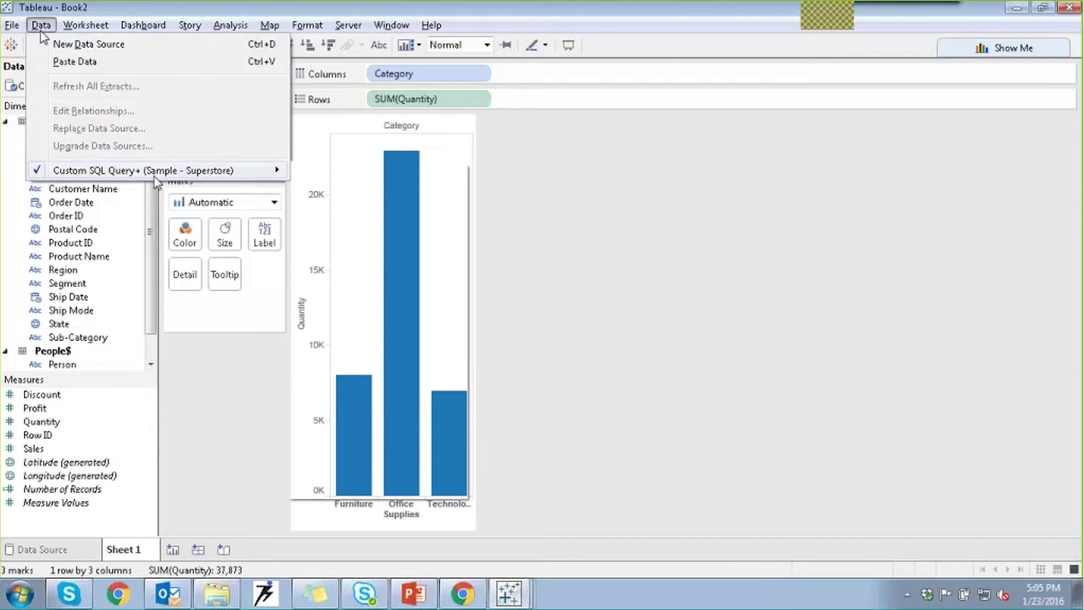
{"action": "mouse_move", "coordinate": [156, 175]}
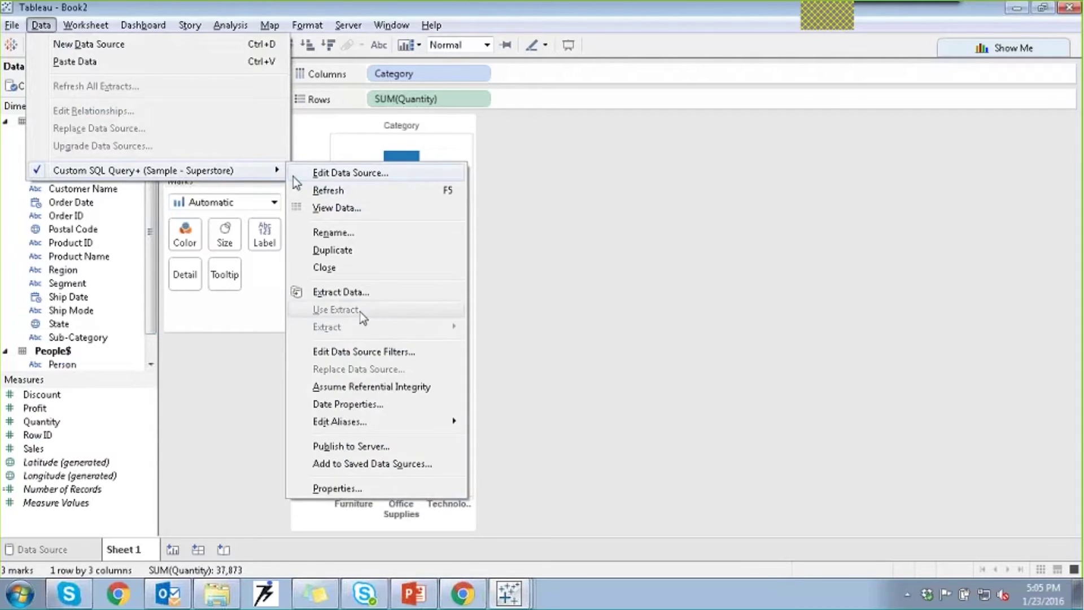
{"action": "left_click", "coordinate": [347, 294]}
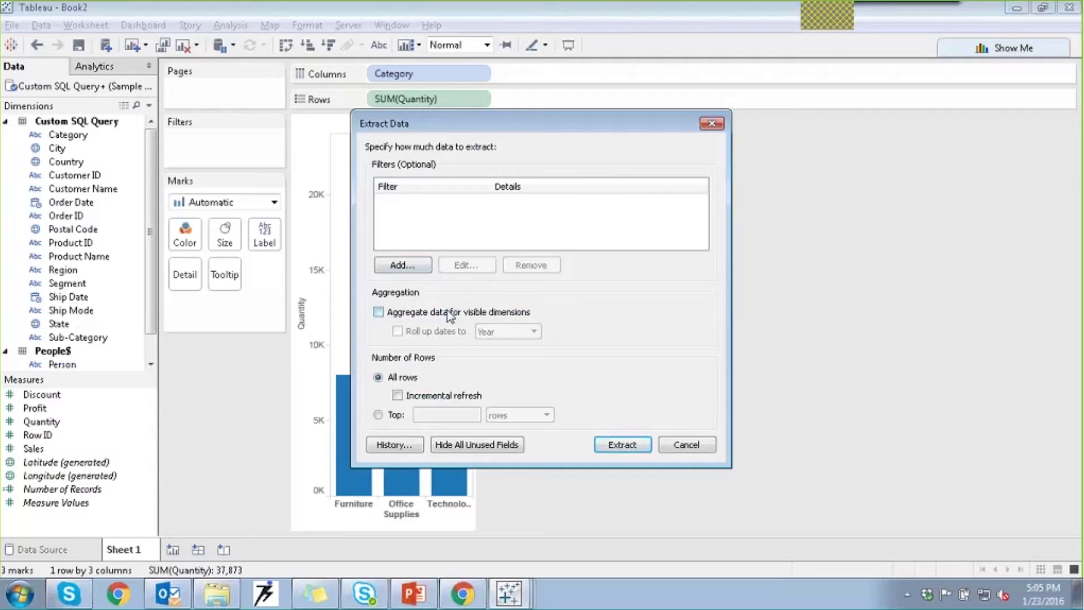
Try aggregating visible dimensions and rolling dates up to Year, turn aggregation off, then start the extract
{"action": "left_click", "coordinate": [379, 313]}
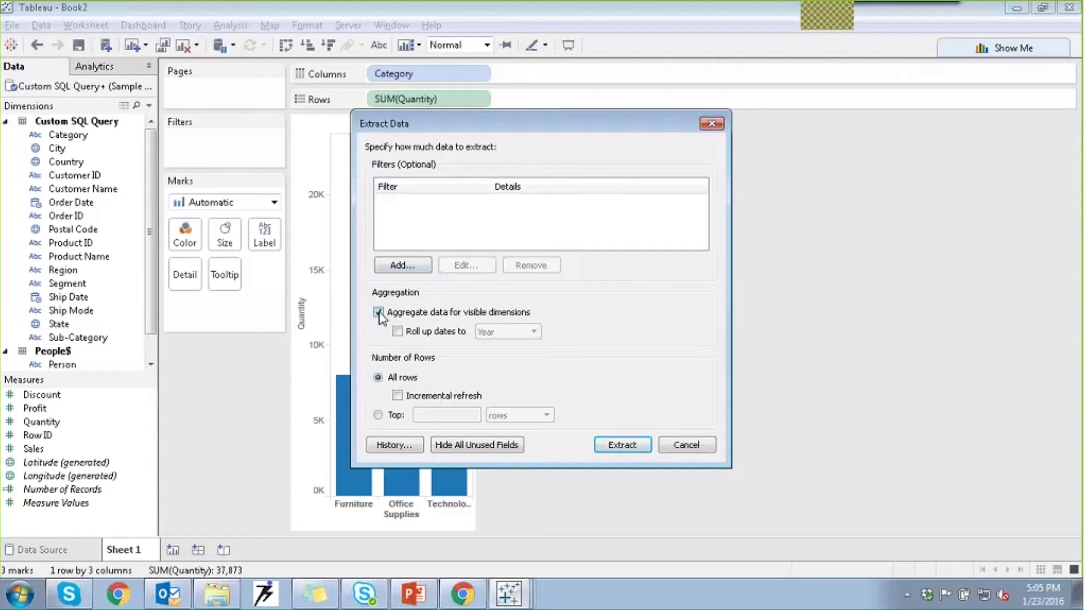
{"action": "left_click", "coordinate": [417, 332]}
{"action": "left_click", "coordinate": [509, 335]}
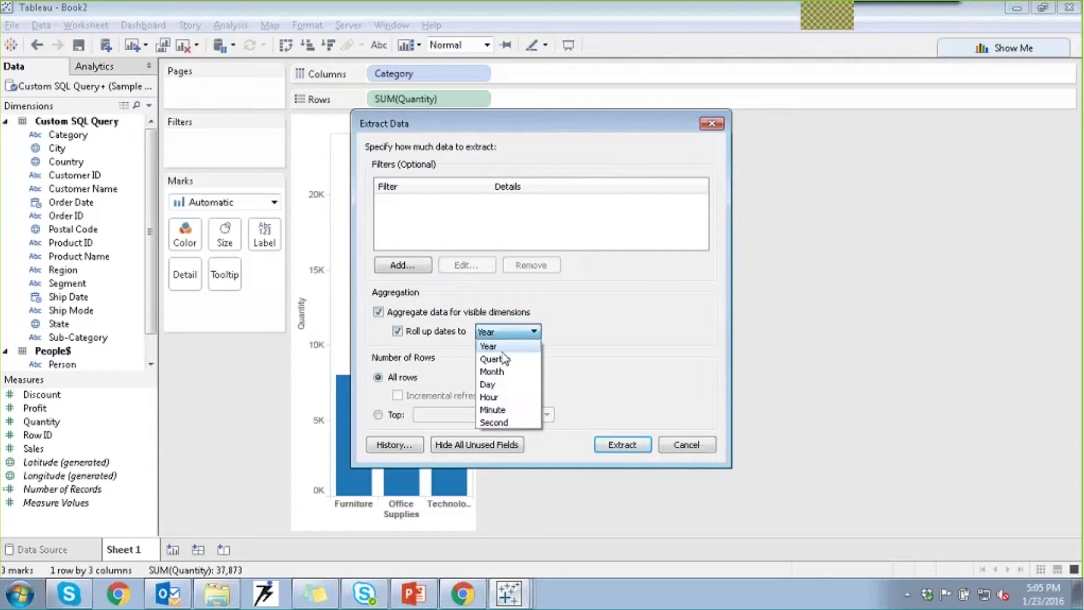
{"action": "left_click", "coordinate": [380, 314]}
{"action": "left_click", "coordinate": [378, 312]}
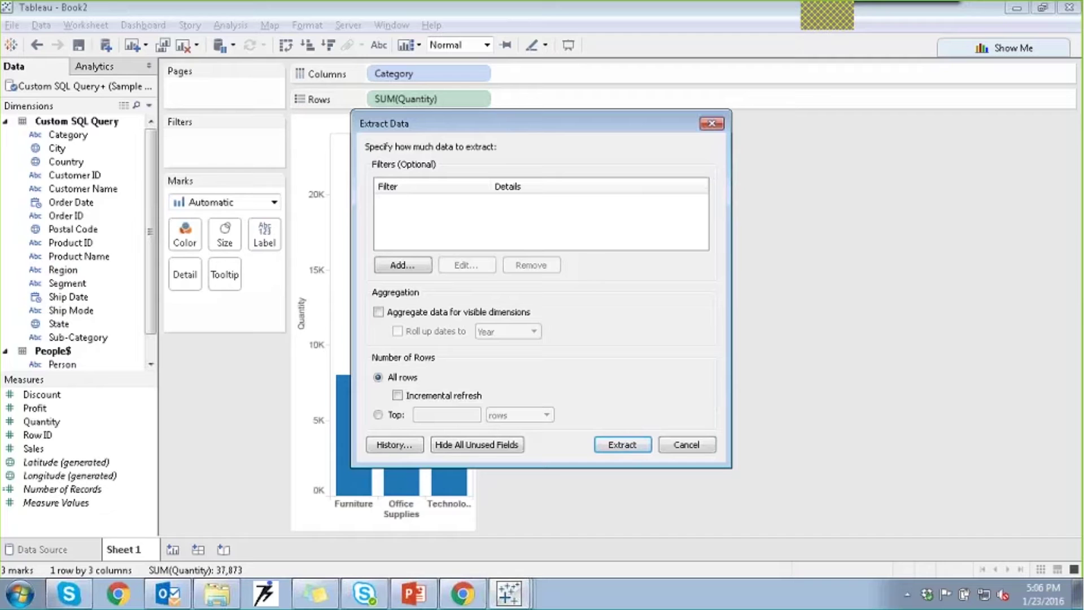
{"action": "left_click", "coordinate": [623, 445]}
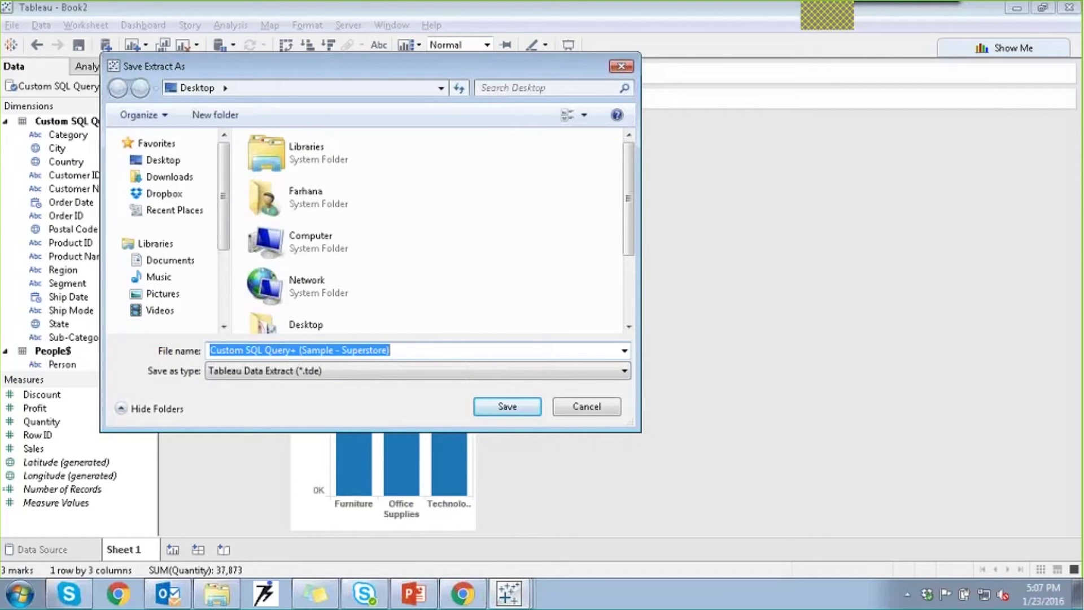
Cancel the Save Extract As dialog and close the Extract Data settings without extracting
{"action": "left_click", "coordinate": [621, 66]}
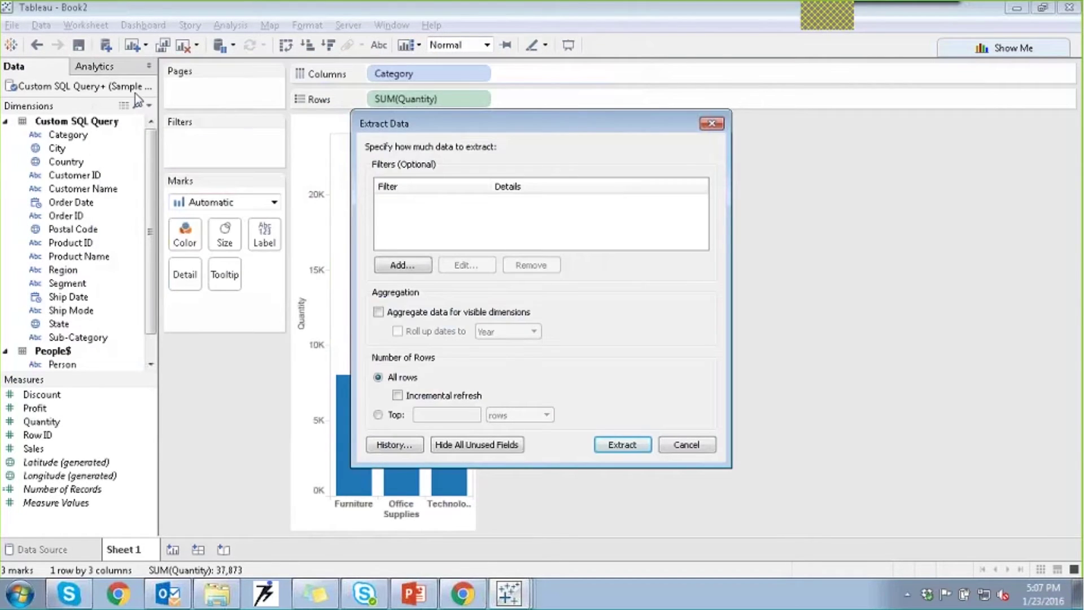
{"action": "left_click", "coordinate": [706, 127]}
Show the Custom SQL Query+ (Sample - Superstore) data source's commands from the Data menu
{"action": "left_click", "coordinate": [41, 25]}
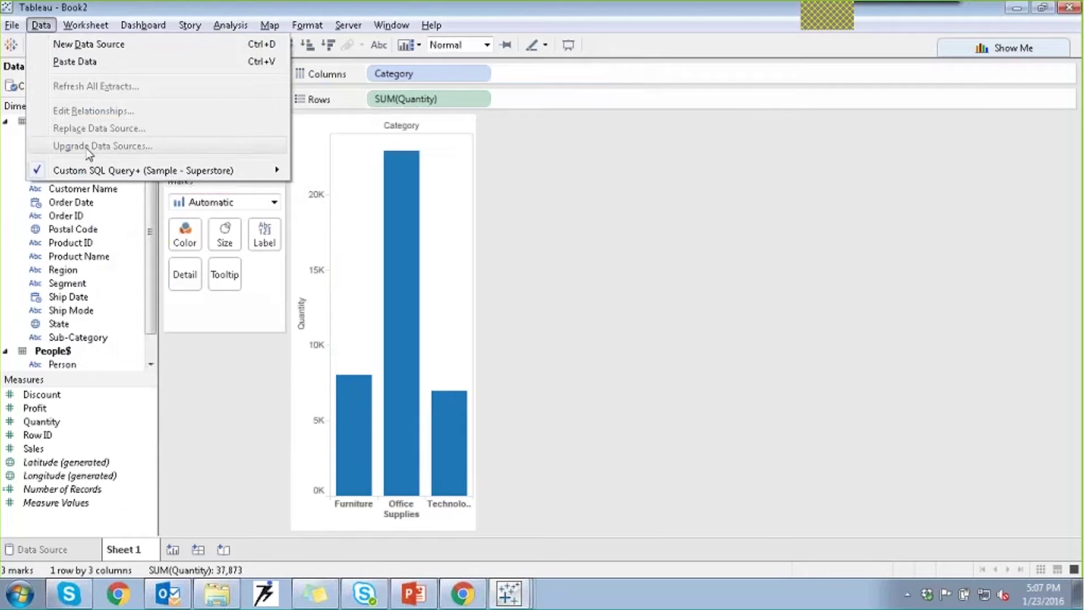
{"action": "mouse_move", "coordinate": [160, 177]}
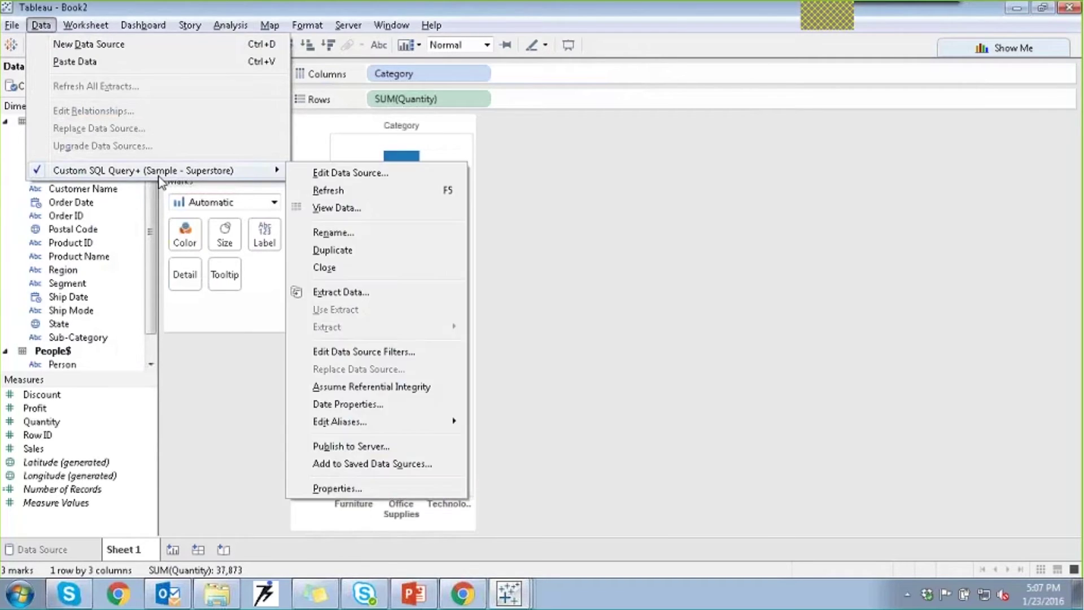